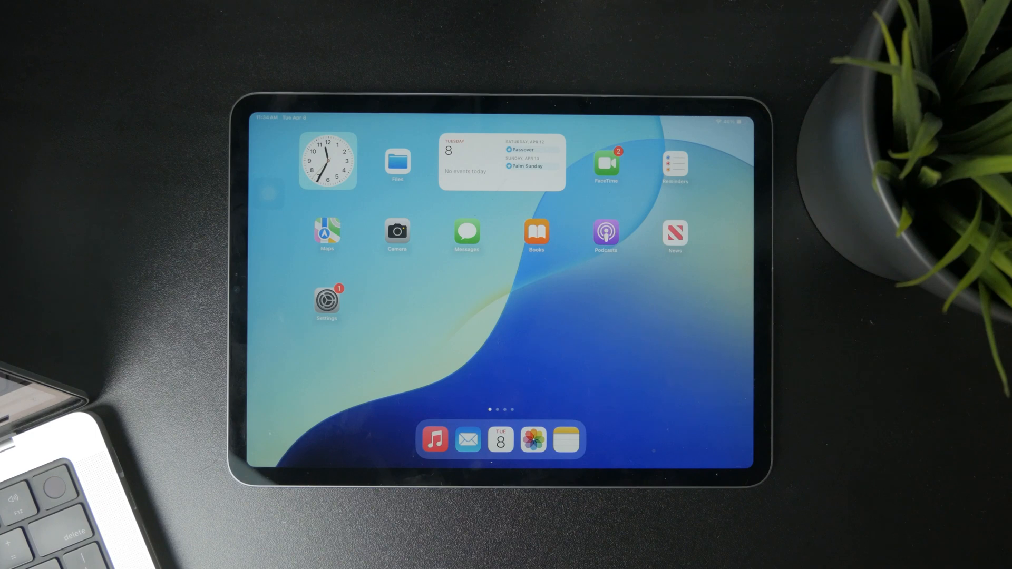
Bring up Spotlight, dismiss it, reopen it and clear the earlier phone query.
{"action": "left_click_drag", "start_coordinate": [507, 261], "coordinate": [506, 332]}
{"action": "type", "text": "p"}
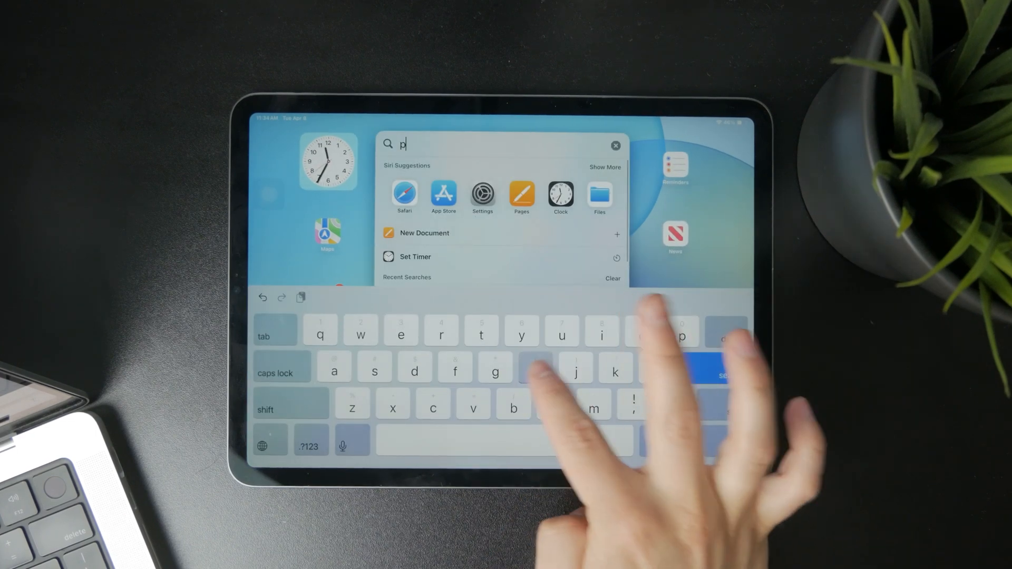
{"action": "type", "text": "hone"}
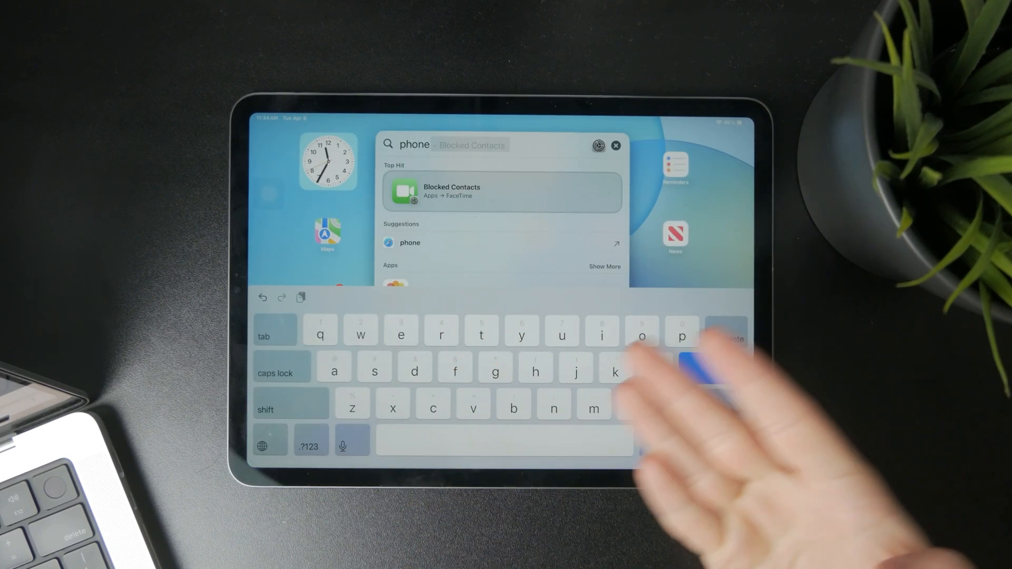
{"action": "left_click", "coordinate": [696, 372]}
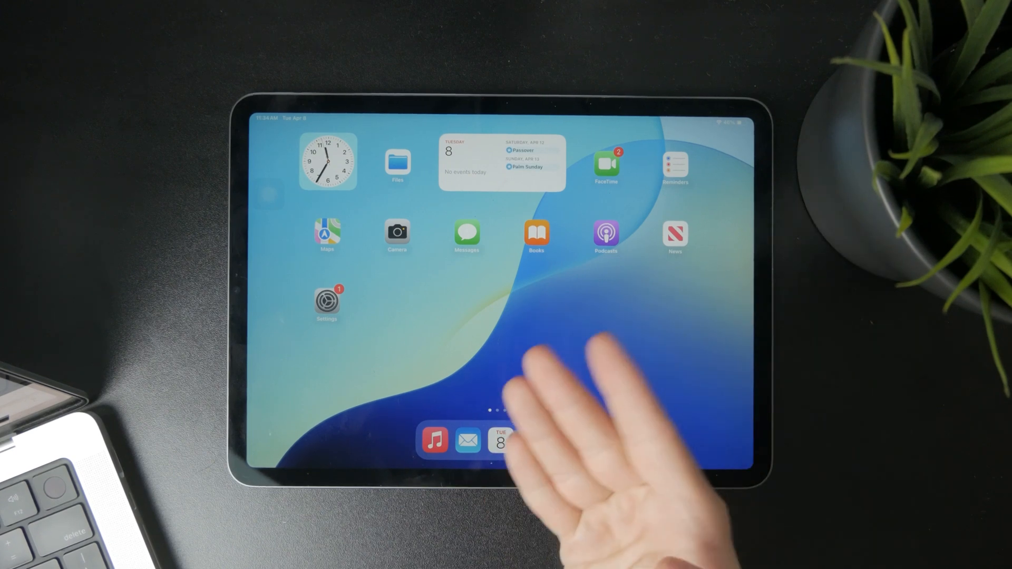
{"action": "left_click_drag", "start_coordinate": [554, 332], "coordinate": [554, 412]}
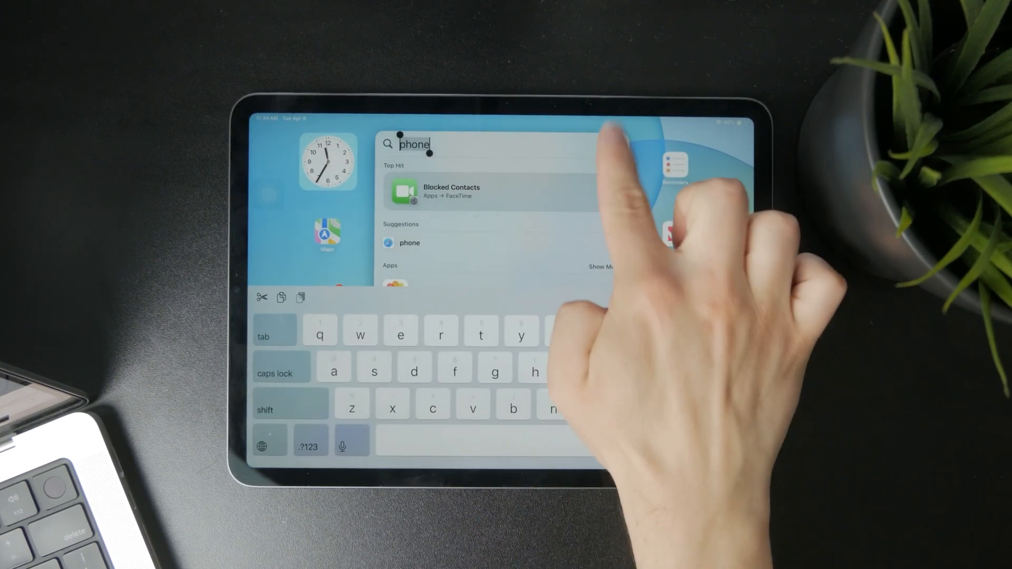
{"action": "left_click", "coordinate": [610, 146]}
{"action": "type", "text": "voice"}
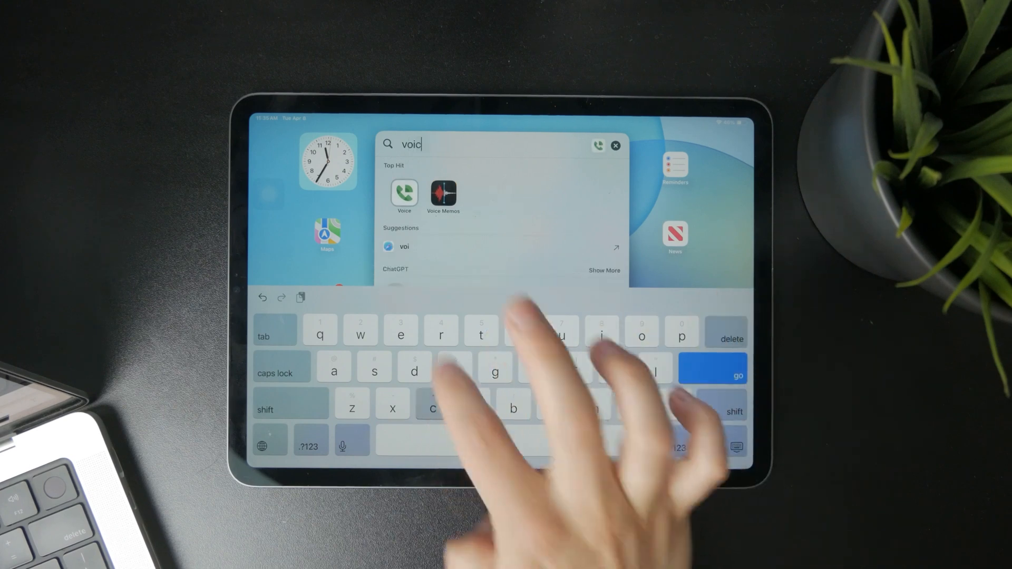
Peek at a Top Hit voice app's quick options, dismiss them and clear the 'voice' query.
{"action": "right_click", "coordinate": [443, 194]}
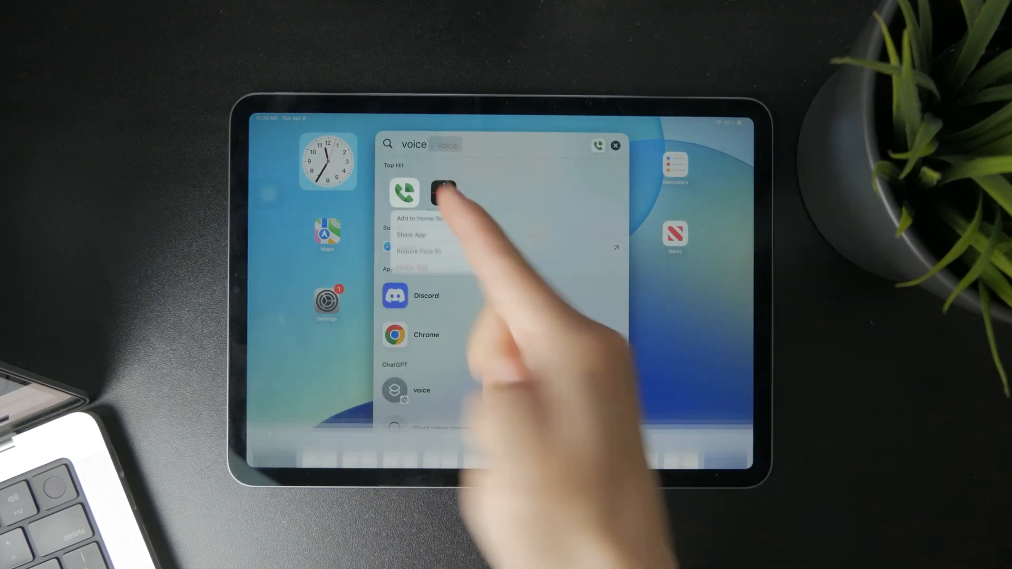
{"action": "left_click", "coordinate": [686, 222]}
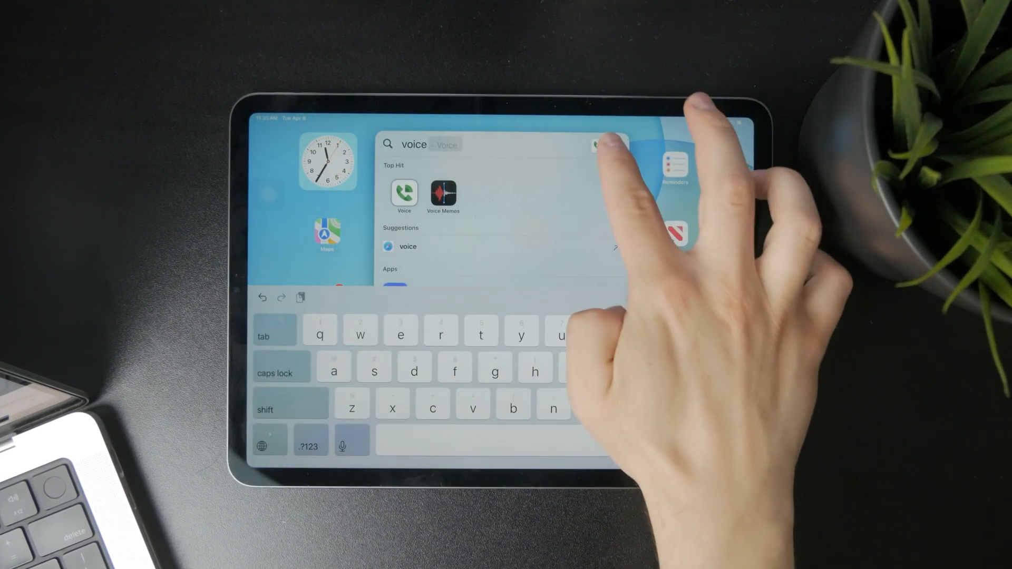
{"action": "left_click", "coordinate": [615, 145]}
Search the App Store for 'voice' and open the Google Voice app page.
{"action": "left_click", "coordinate": [490, 194]}
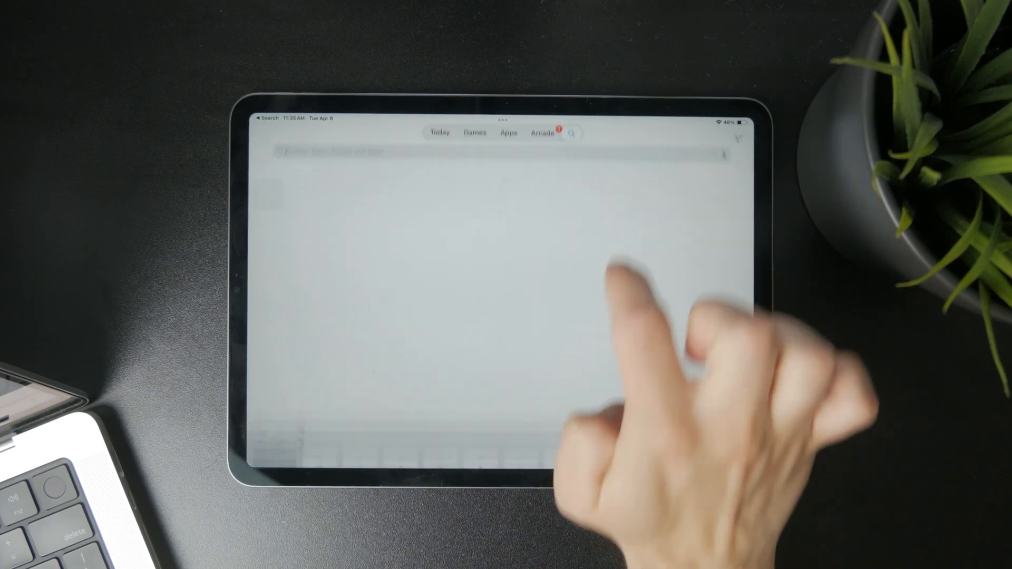
{"action": "left_click", "coordinate": [498, 159]}
{"action": "type", "text": "voice"}
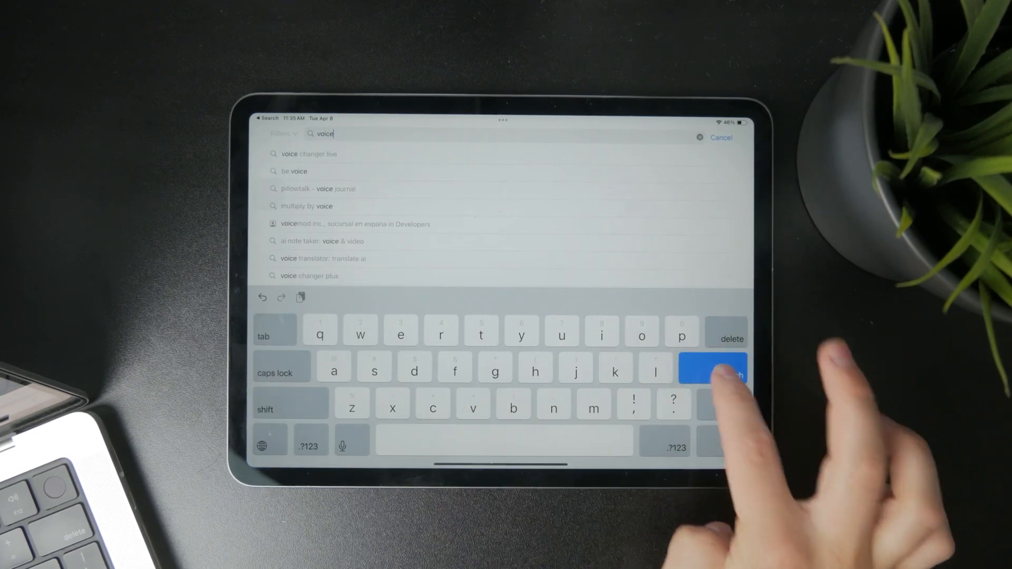
{"action": "left_click", "coordinate": [711, 374]}
{"action": "scroll", "coordinate": [490, 372], "scroll_direction": "down", "scroll_amount": 5}
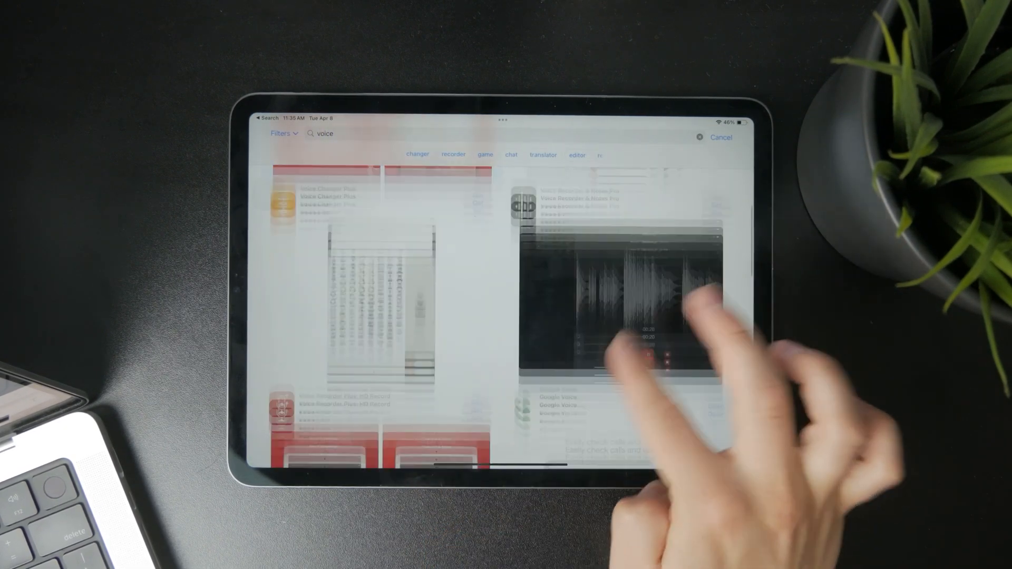
{"action": "left_click", "coordinate": [586, 206]}
{"action": "scroll", "coordinate": [506, 355], "scroll_direction": "down", "scroll_amount": 2}
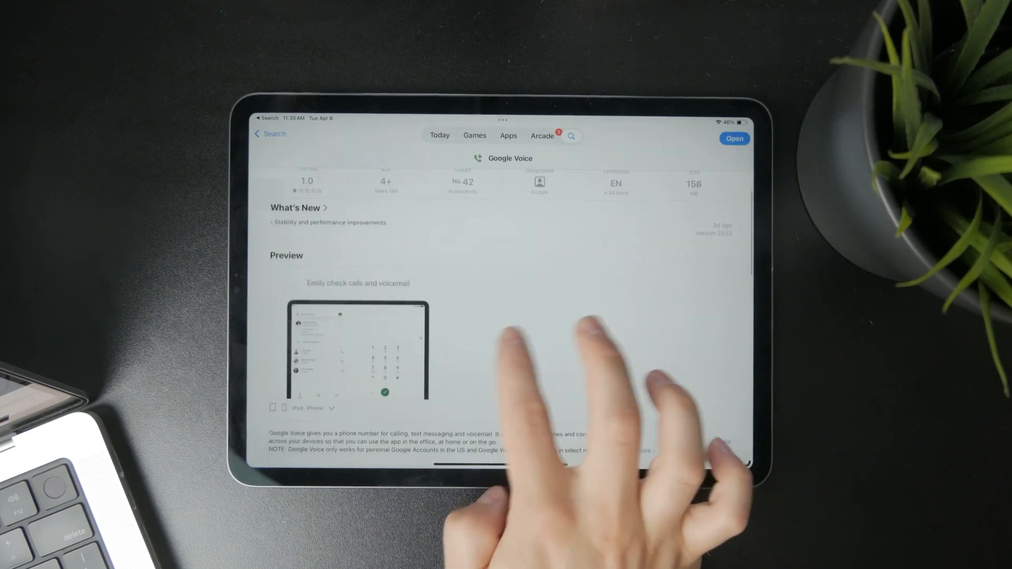
View a Google Voice preview screenshot full-screen, zoom it in and out, then close it.
{"action": "left_click", "coordinate": [360, 419]}
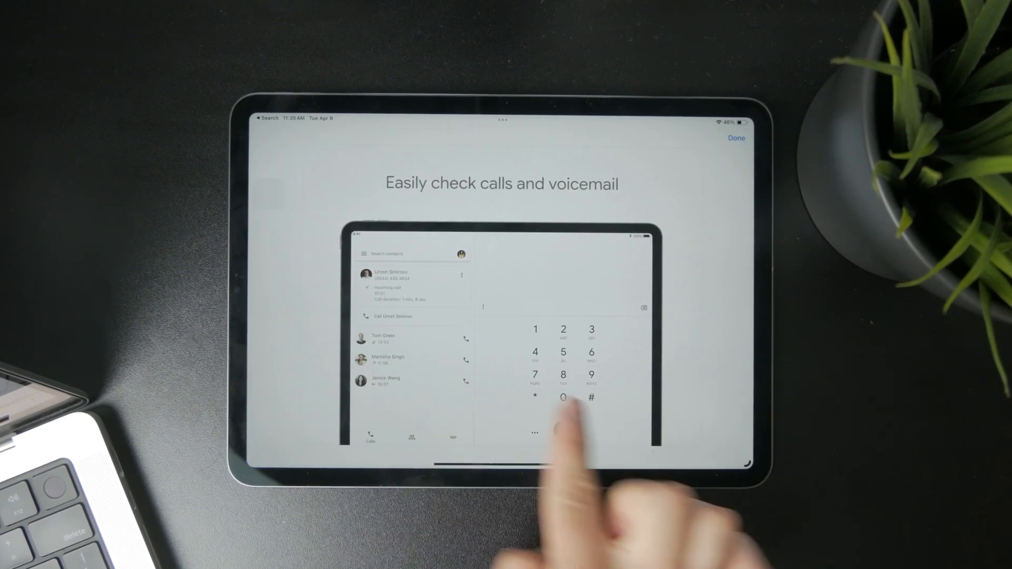
{"action": "left_click", "coordinate": [602, 412]}
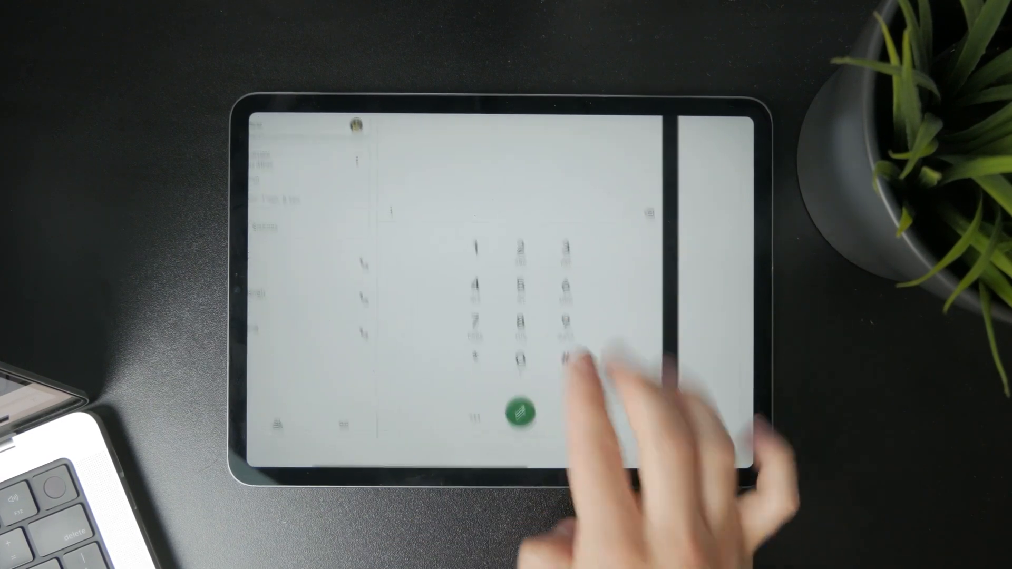
{"action": "left_click", "coordinate": [522, 403]}
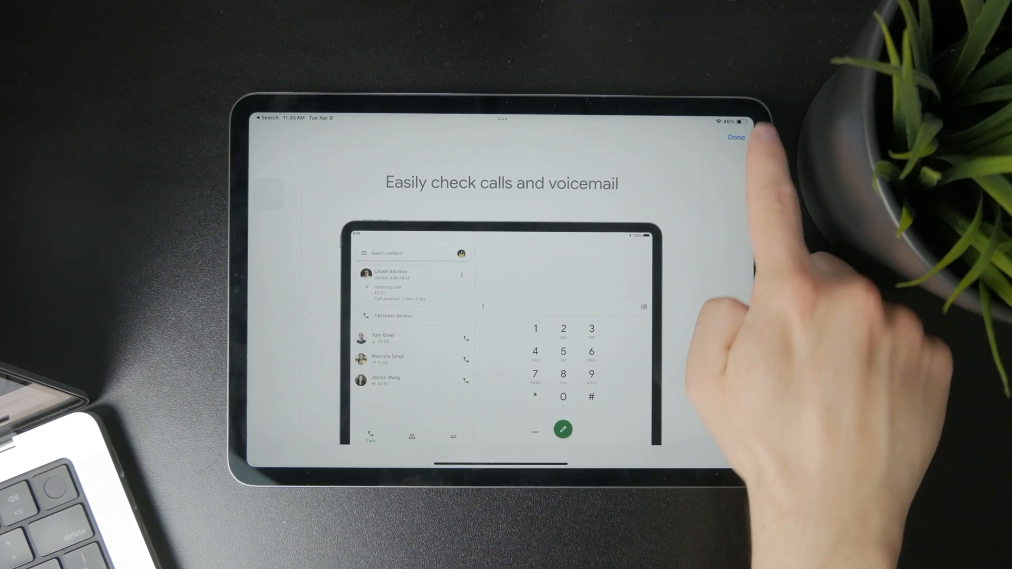
{"action": "left_click", "coordinate": [736, 137]}
Return home from the App Store and launch Contacts from a Spotlight search.
{"action": "left_click_drag", "start_coordinate": [501, 462], "coordinate": [501, 285]}
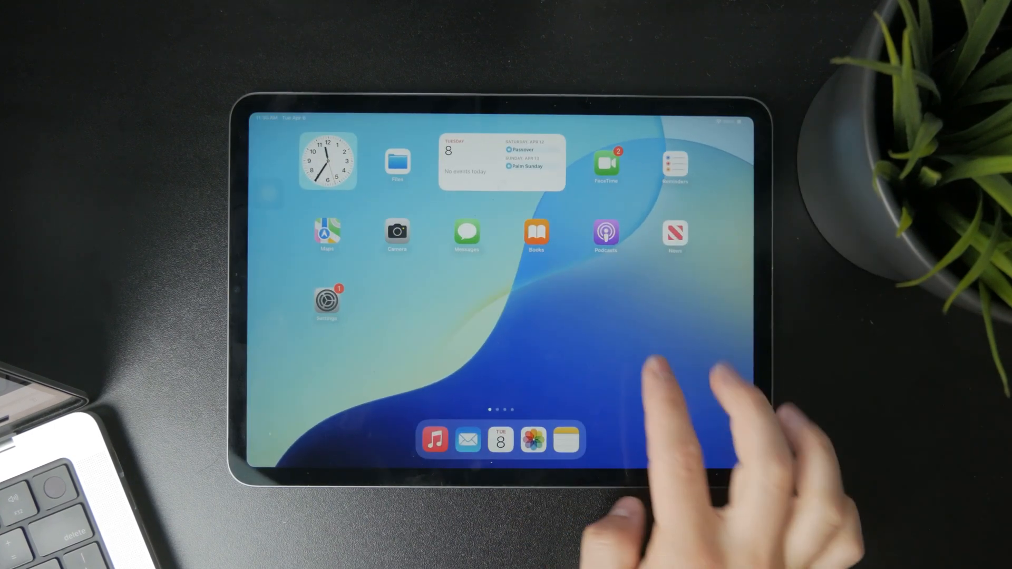
{"action": "left_click_drag", "start_coordinate": [617, 332], "coordinate": [616, 411]}
{"action": "type", "text": "contacts"}
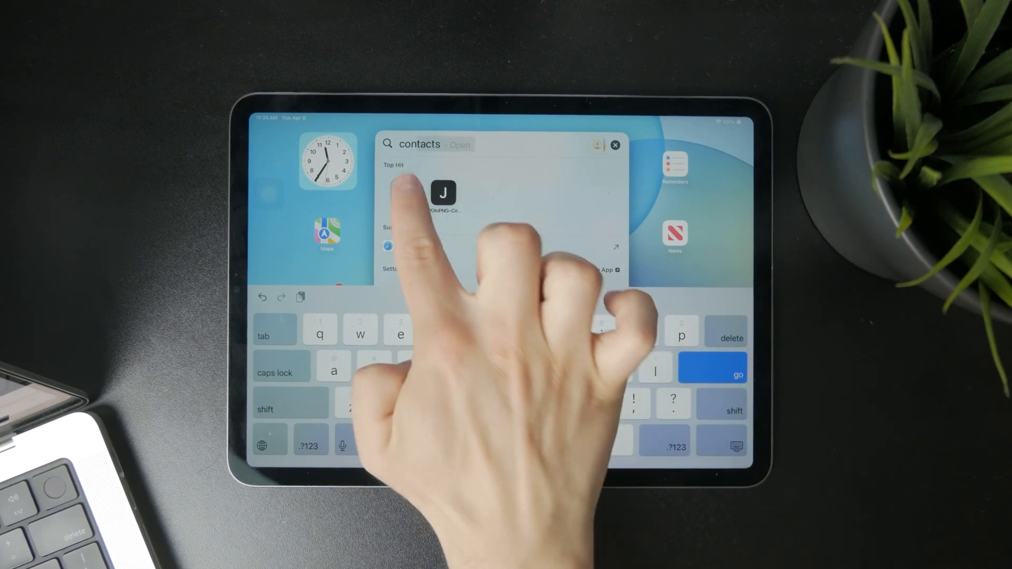
{"action": "left_click", "coordinate": [404, 193]}
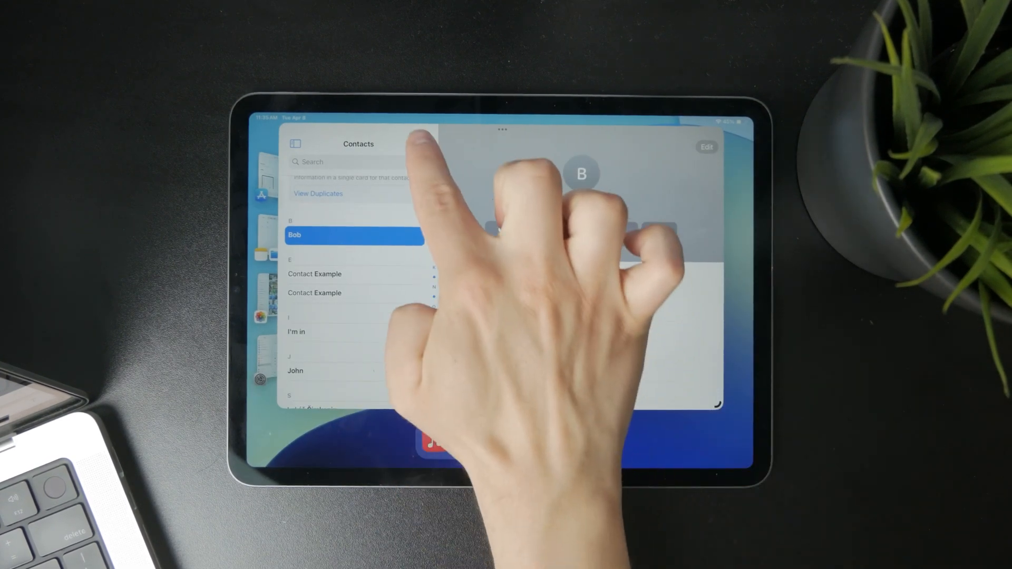
Start a new contact, add a mobile phone number field and finish with Done.
{"action": "left_click", "coordinate": [422, 144]}
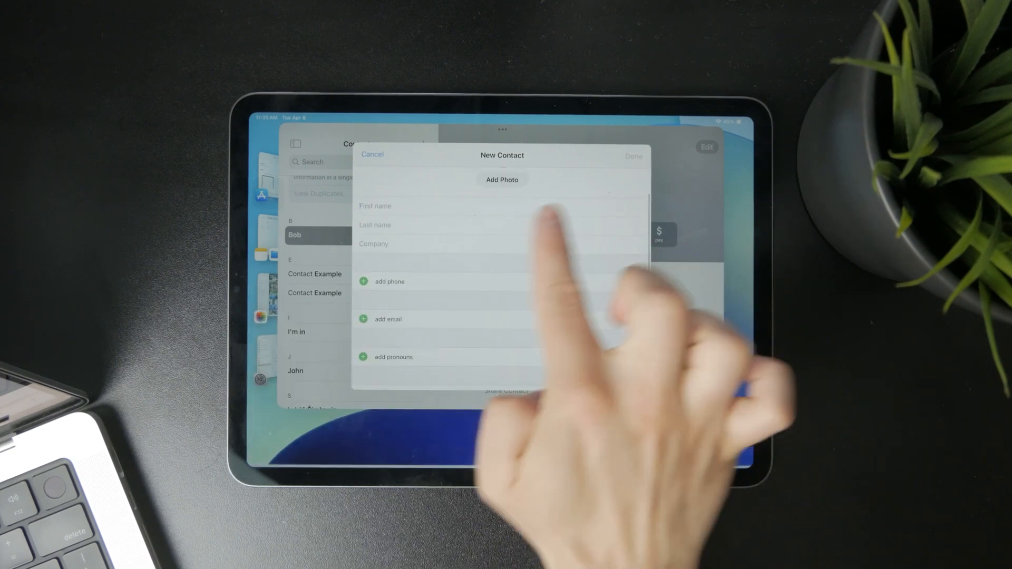
{"action": "scroll", "coordinate": [411, 253], "scroll_direction": "up", "scroll_amount": 1}
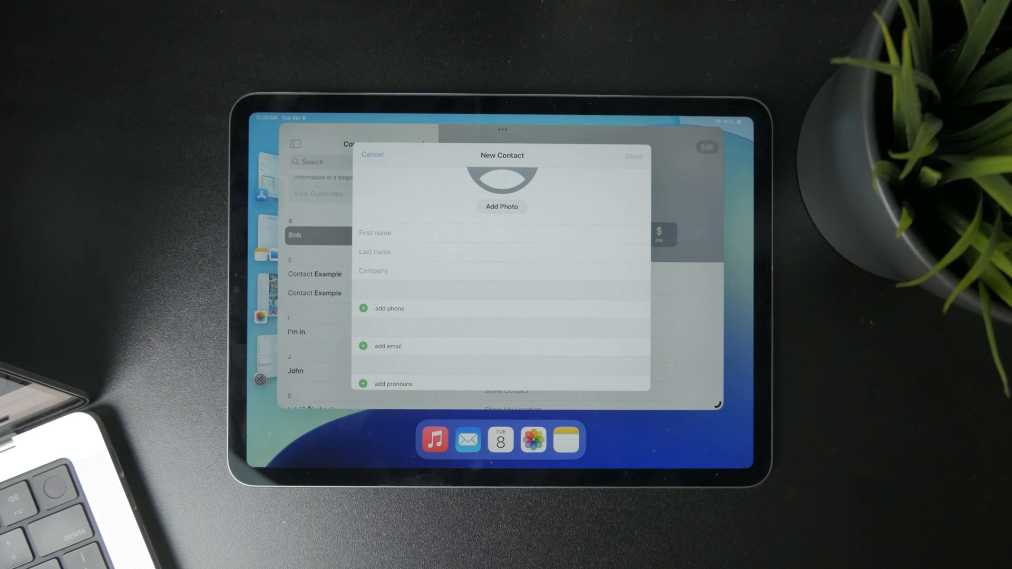
{"action": "left_click", "coordinate": [388, 309]}
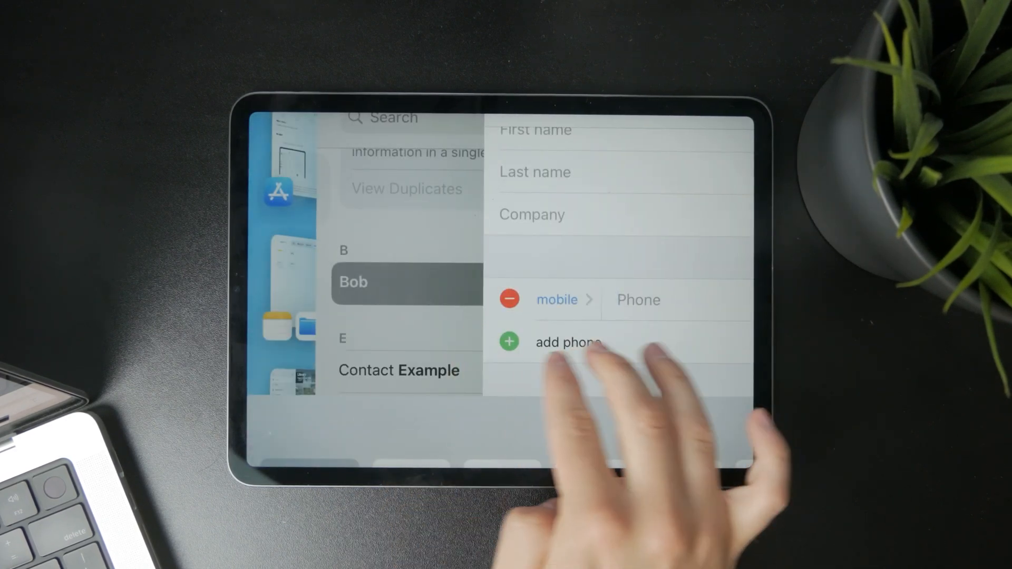
{"action": "left_click_drag", "start_coordinate": [609, 363], "coordinate": [474, 340]}
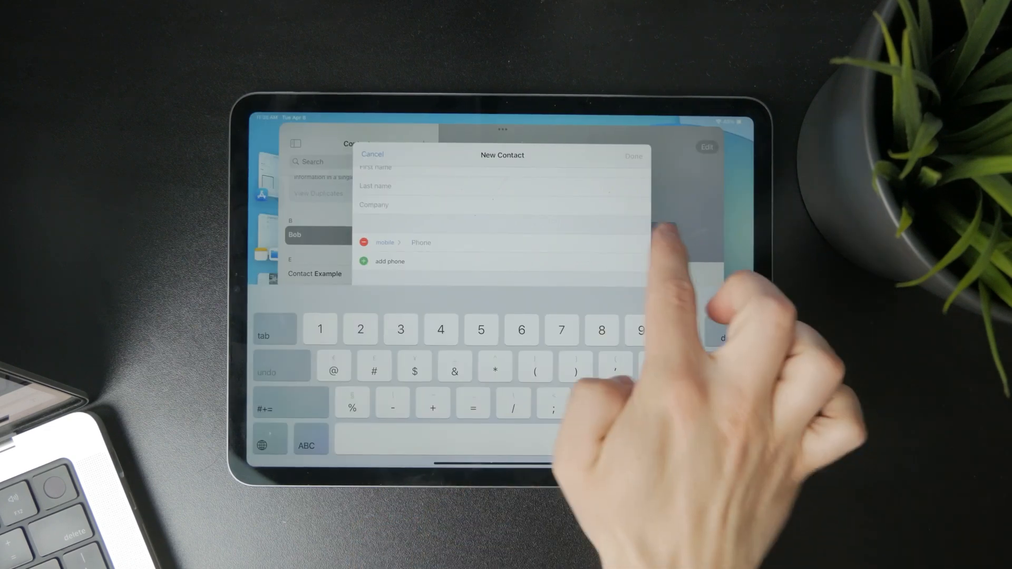
{"action": "left_click", "coordinate": [703, 146]}
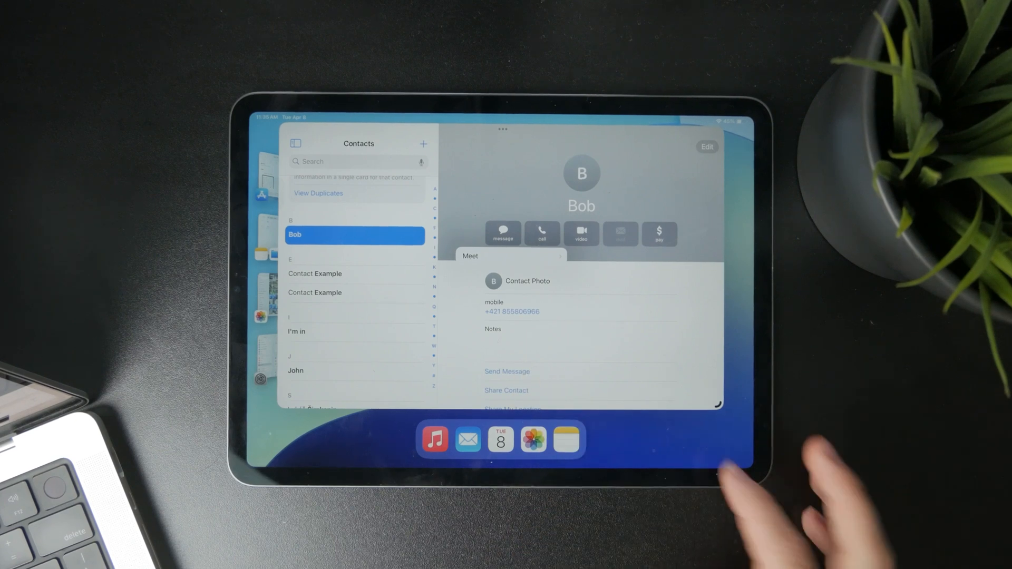
Swipe up to the App Switcher to leave Contacts for the home screen.
{"action": "left_click_drag", "start_coordinate": [695, 467], "coordinate": [697, 355]}
{"action": "left_click", "coordinate": [696, 432]}
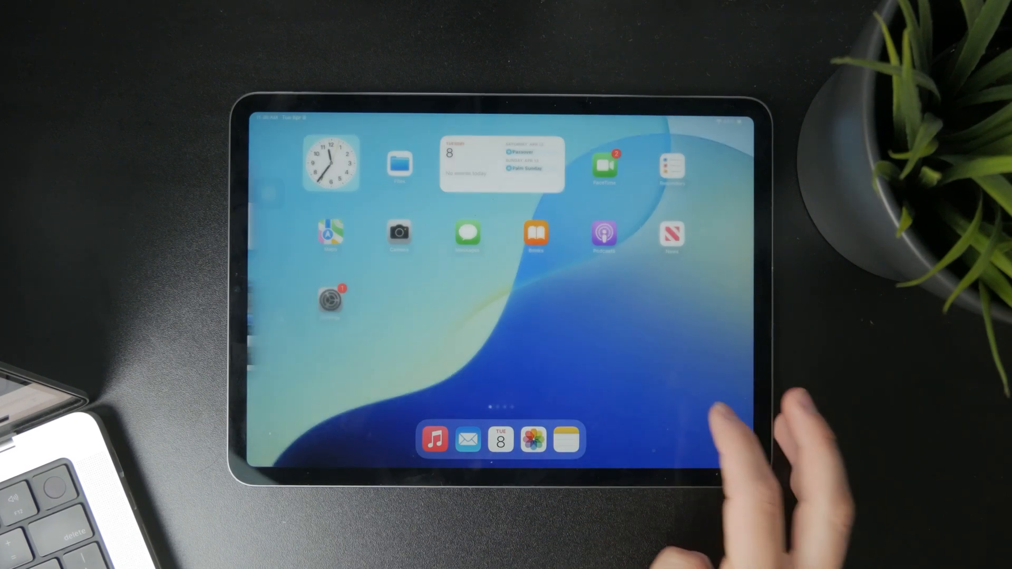